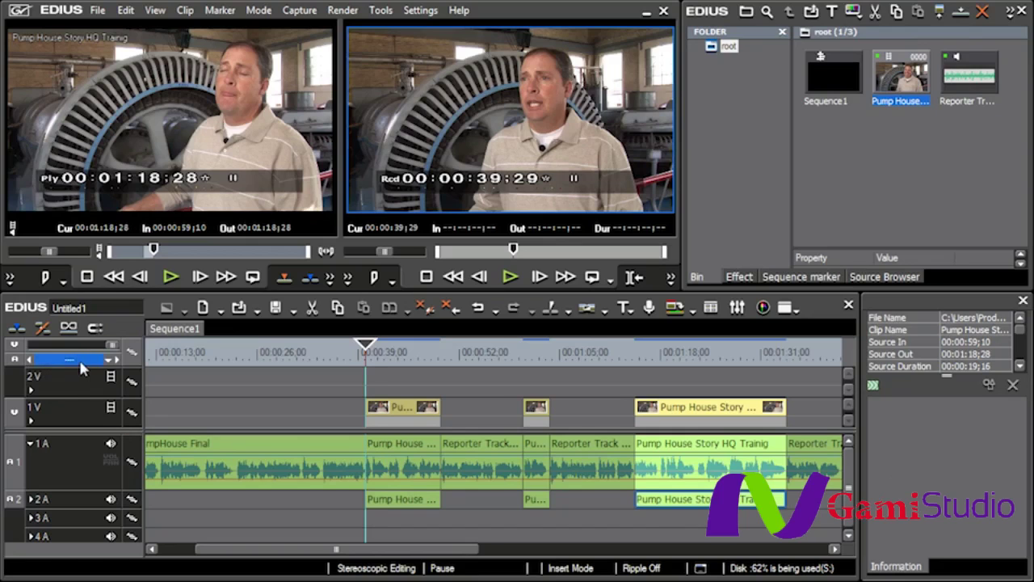
- Zoom the timeline to the 1 Second scale and play the start of the first interview sound bite
scroll(79, 359, up, 1)
scroll(79, 358, up, 1)
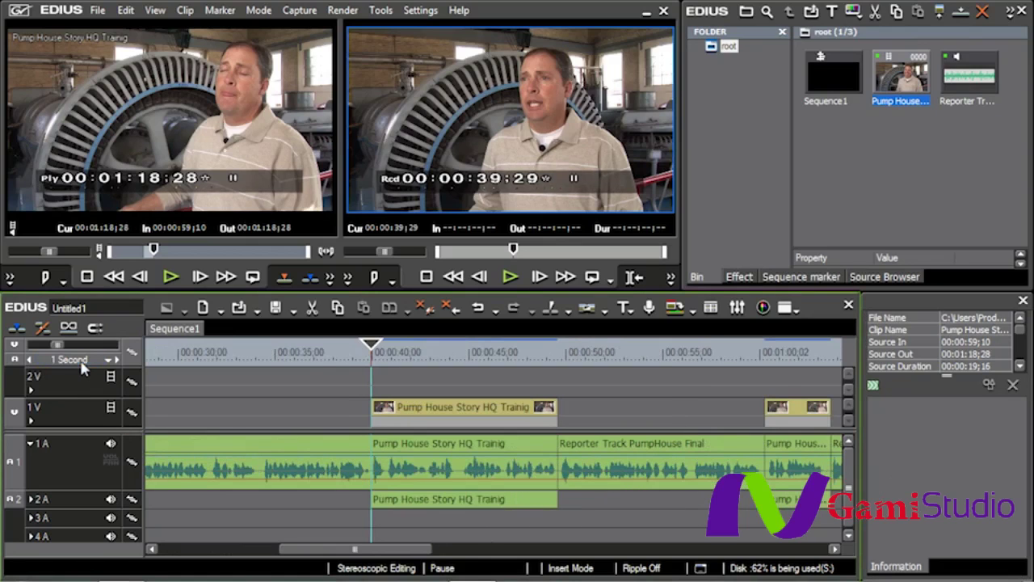
drag(371, 347, 245, 354)
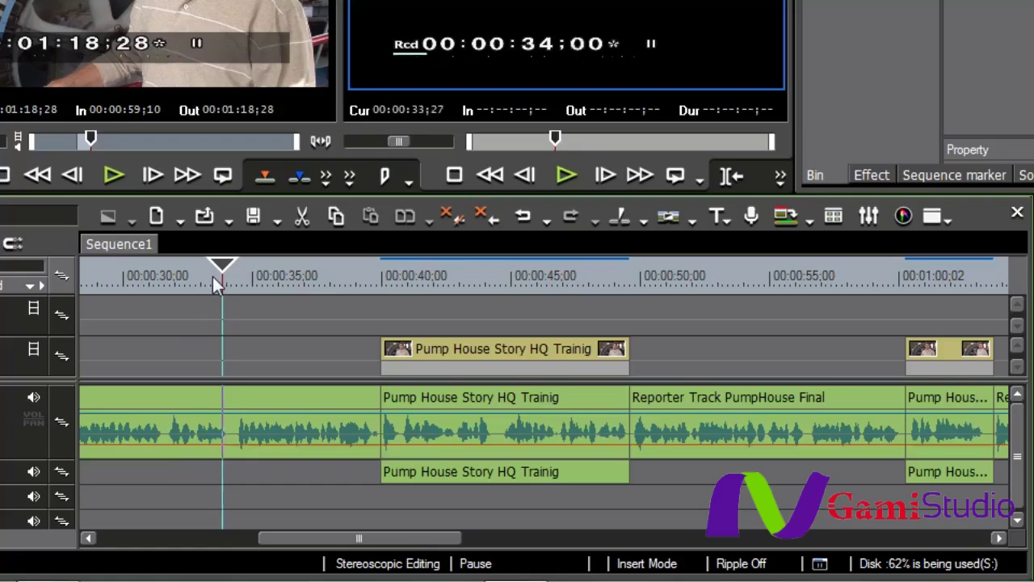
drag(213, 276, 344, 277)
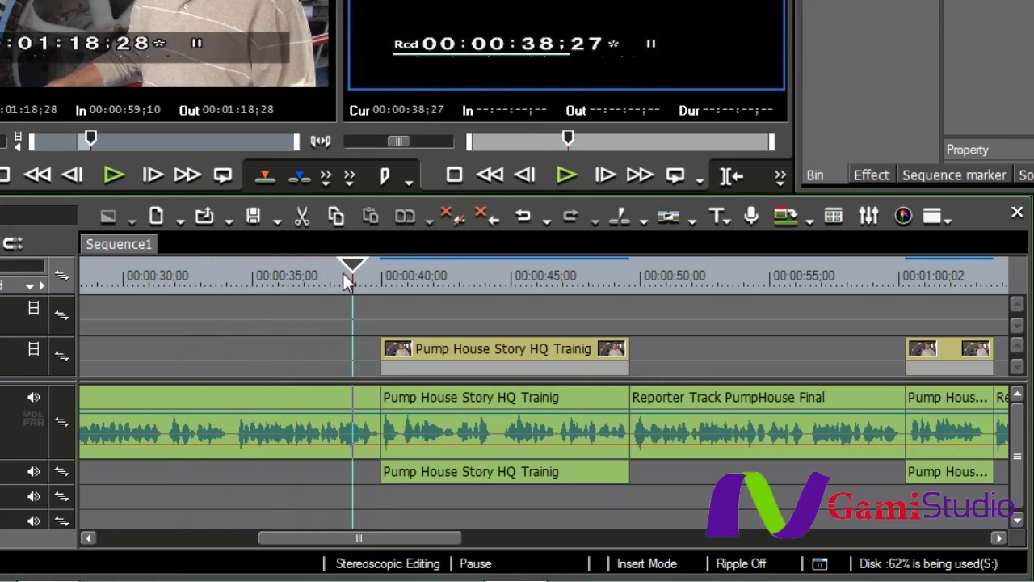
key(space)
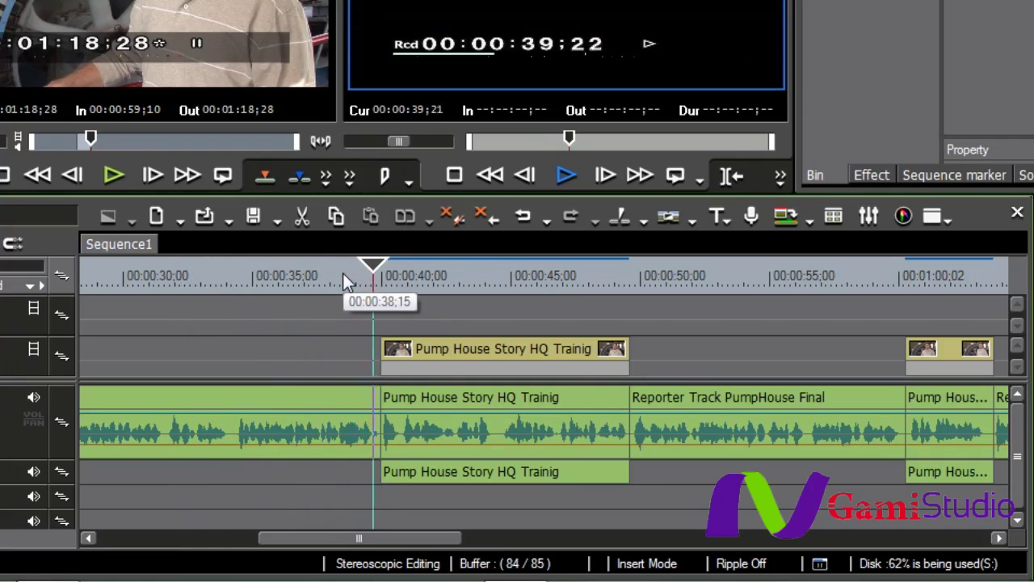
key(space)
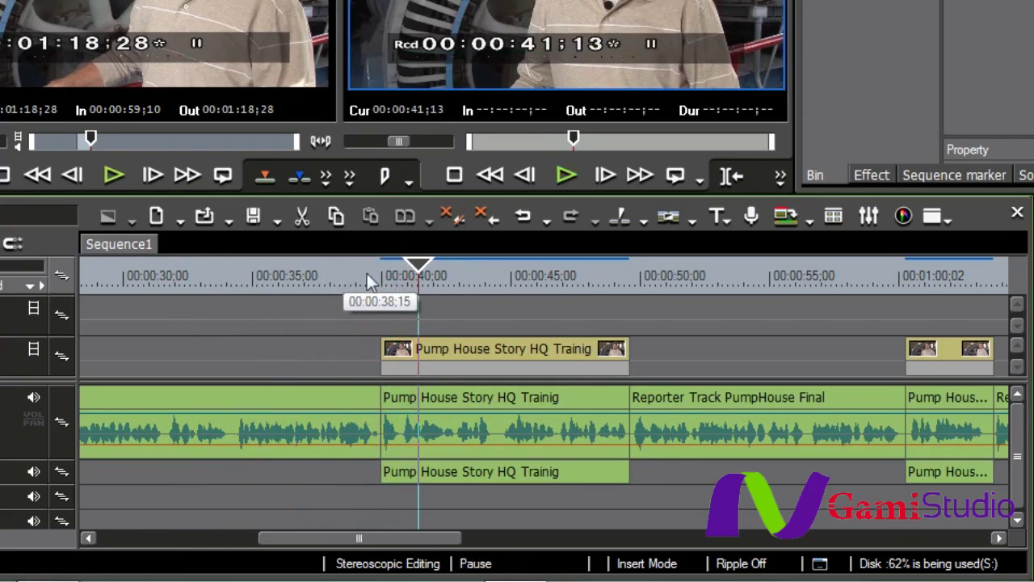
- Play across the cut into the reporter track, then on into the next interview sound bite
drag(623, 282, 607, 285)
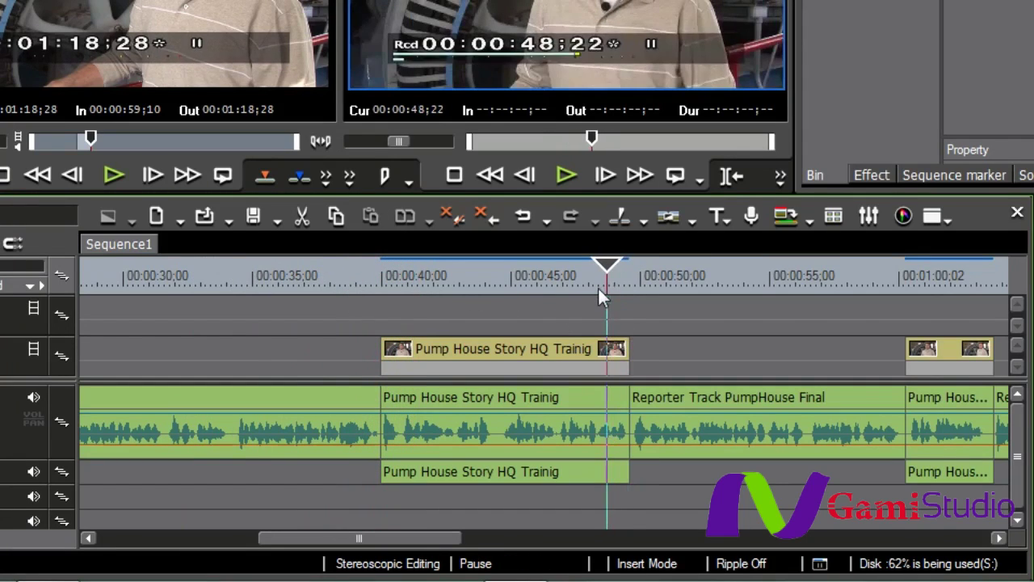
key(space)
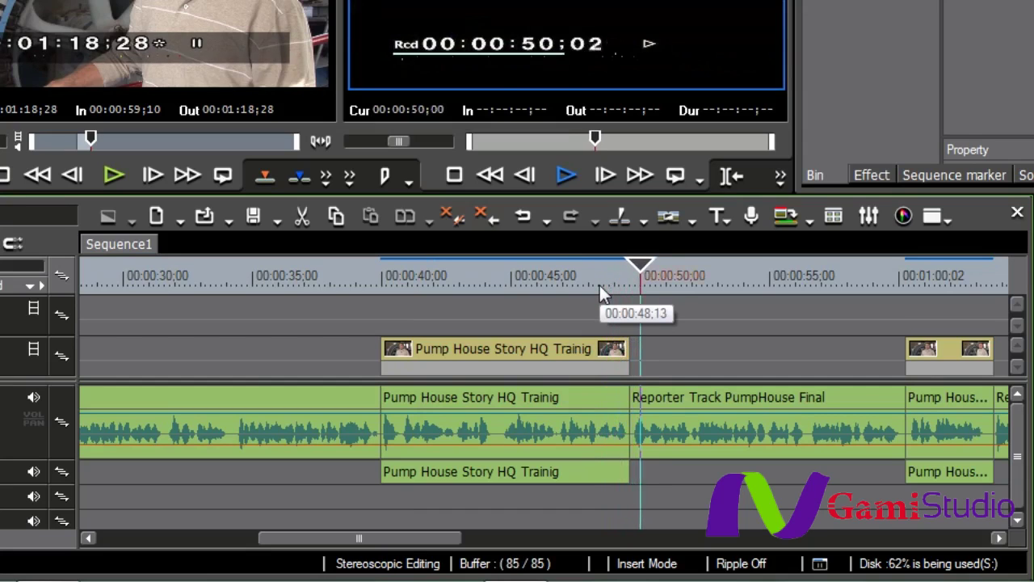
key(space)
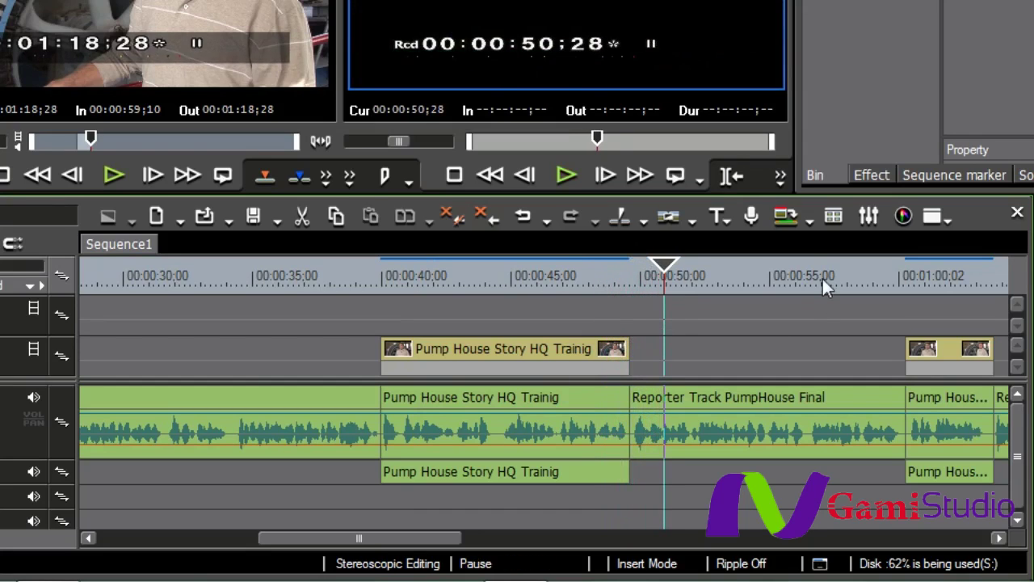
drag(823, 279, 862, 289)
key(space)
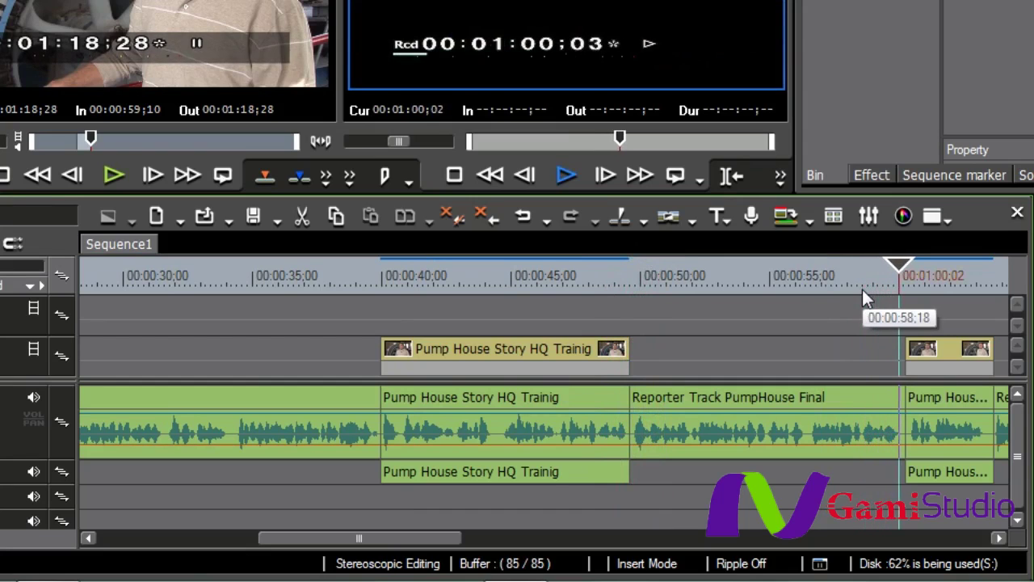
key(space)
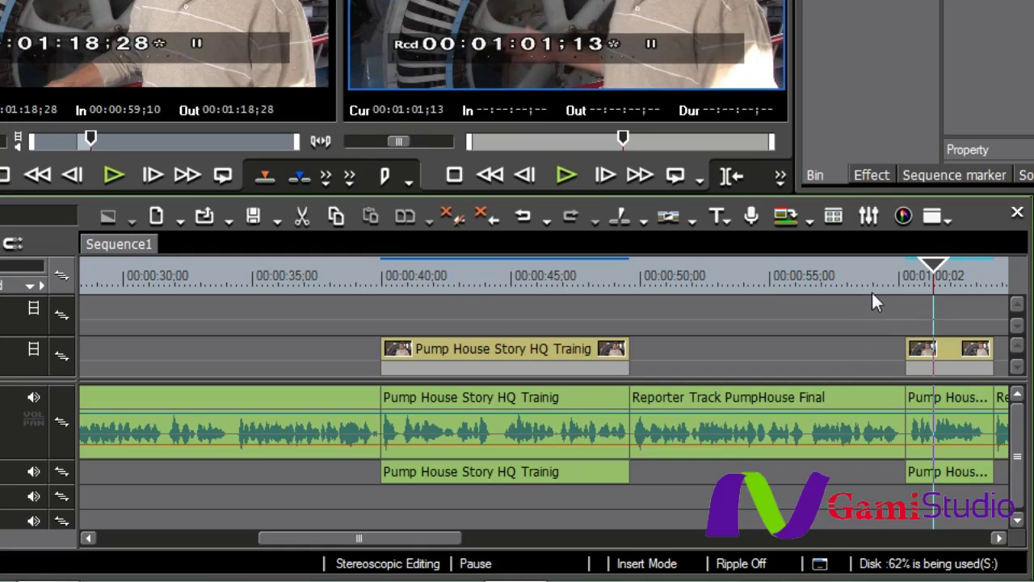
- Set the playhead to 00:01:00;10 and grab the Reporter Track PumpHouse Final out-point for trimming
click(899, 280)
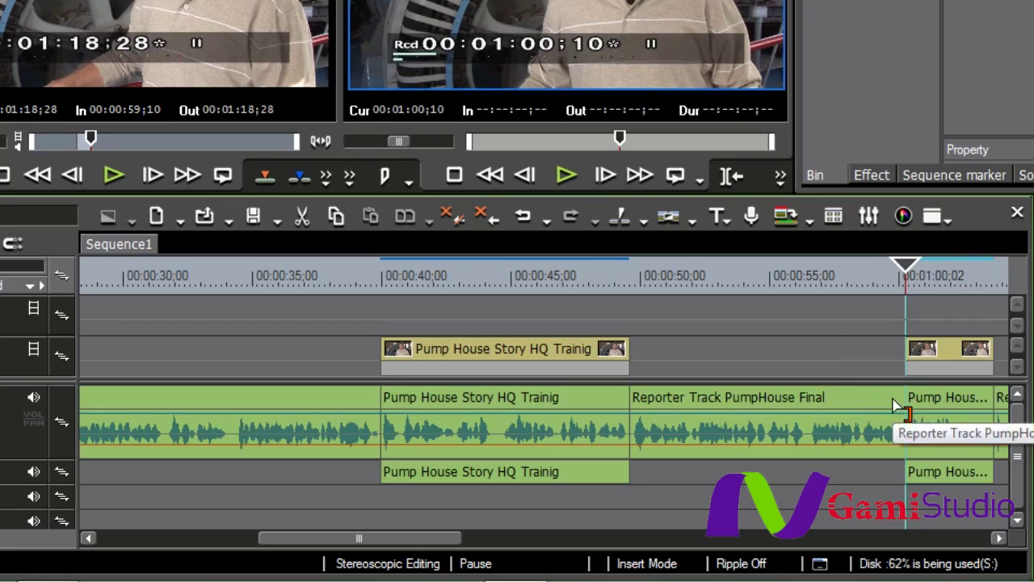
drag(895, 403, 890, 431)
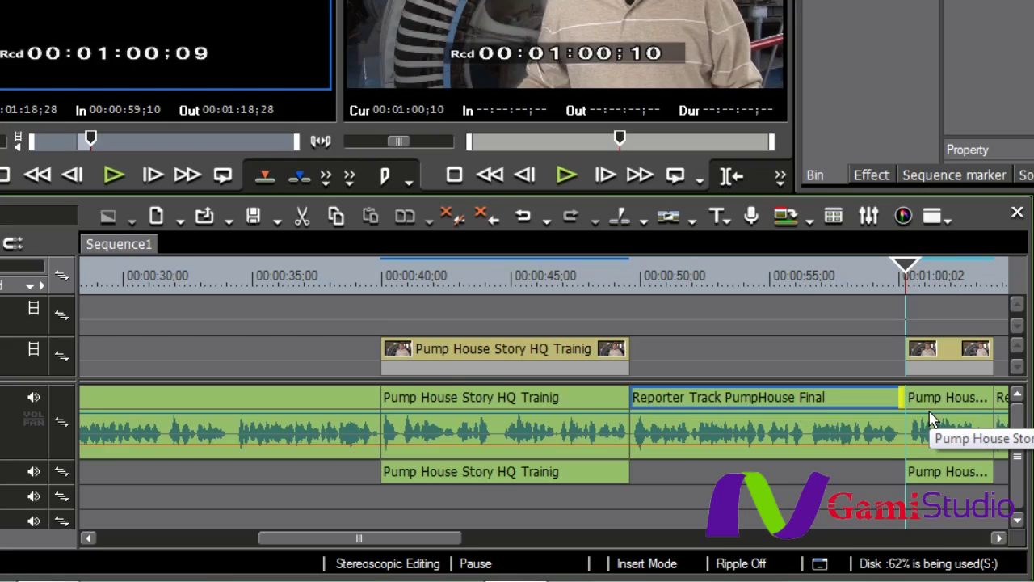
- Nudge the Reporter Track out-point by single frames so it ends around 00:00:59;27
key(Left)
key(Left)
key(Left)
key(Left)
key(Left)
key(Right)
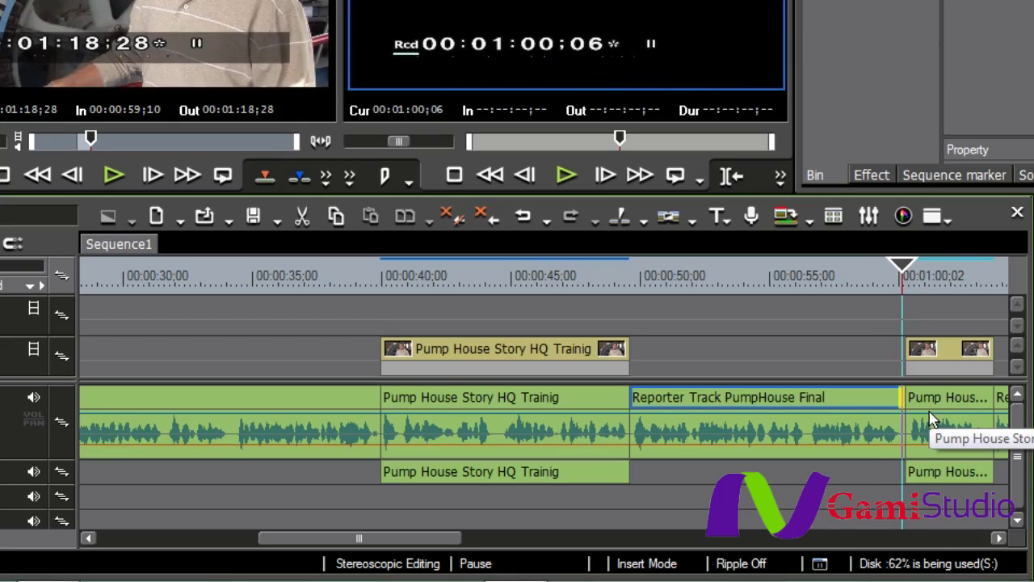
key(Left)
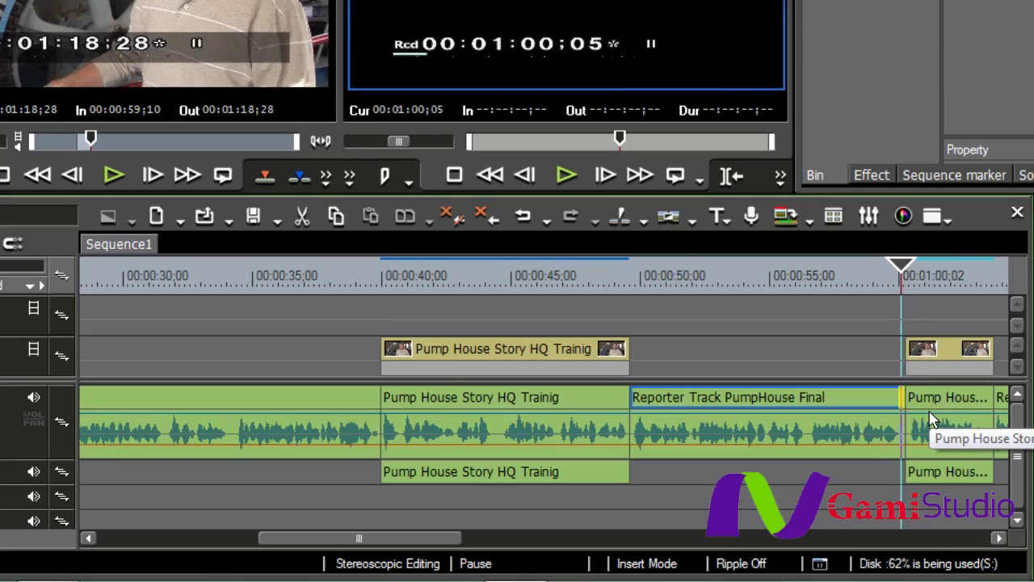
key(Right)
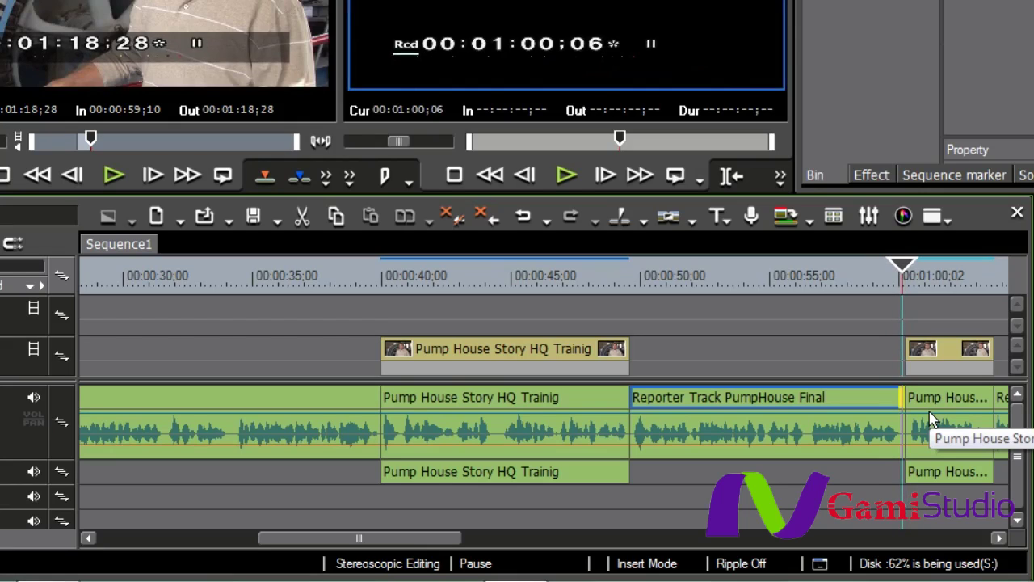
- Select the Reporter Track PumpHouse Final clip and park the playhead at 00:00:58;18 before the cut
click(854, 409)
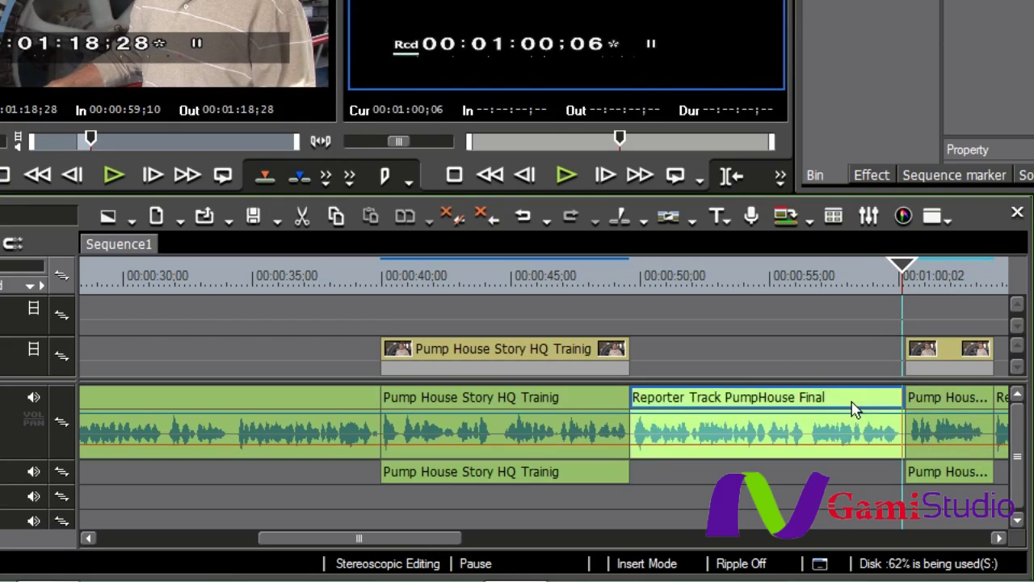
key(m)
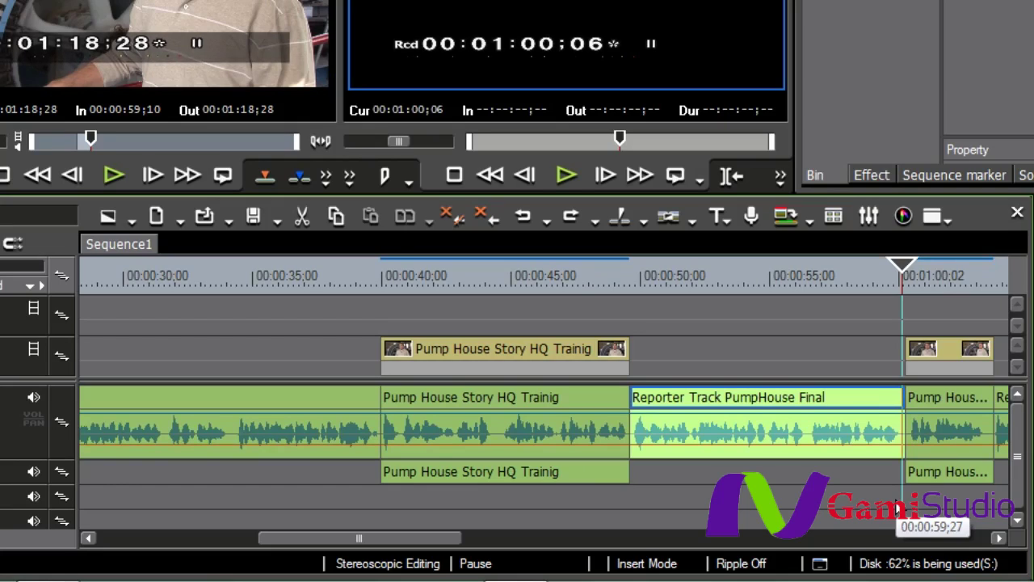
key(alt+m)
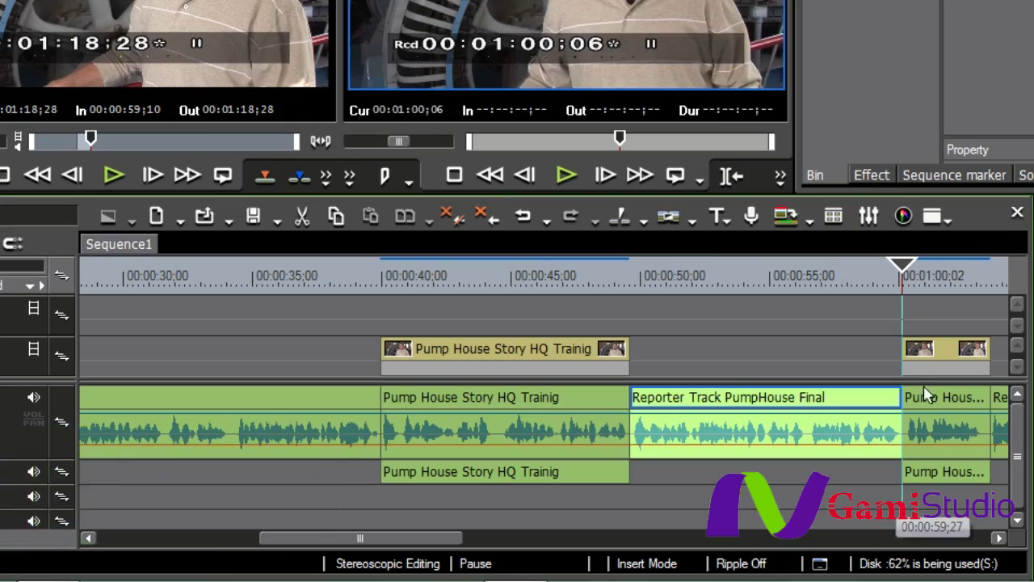
key(Left)
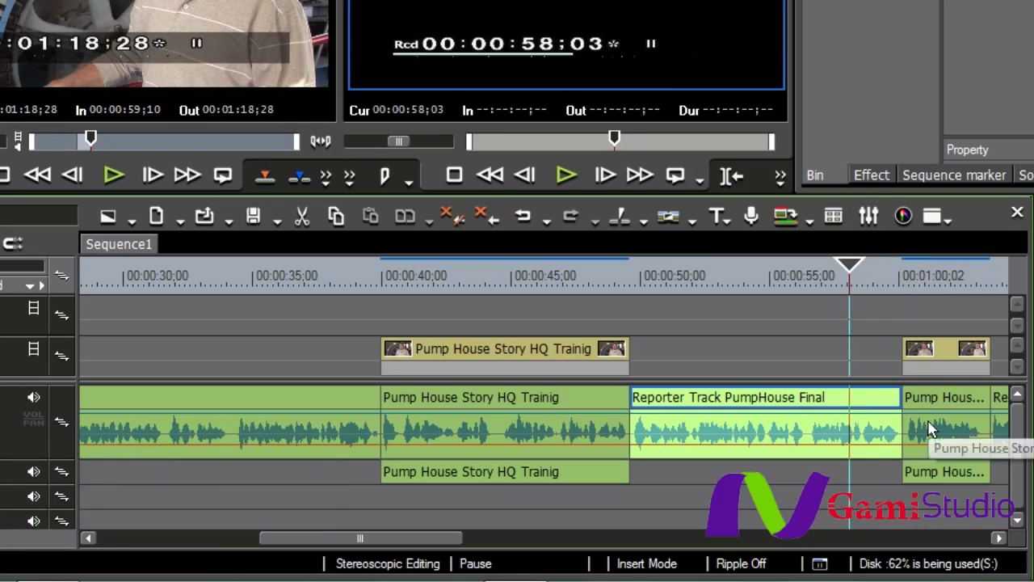
drag(854, 267, 865, 266)
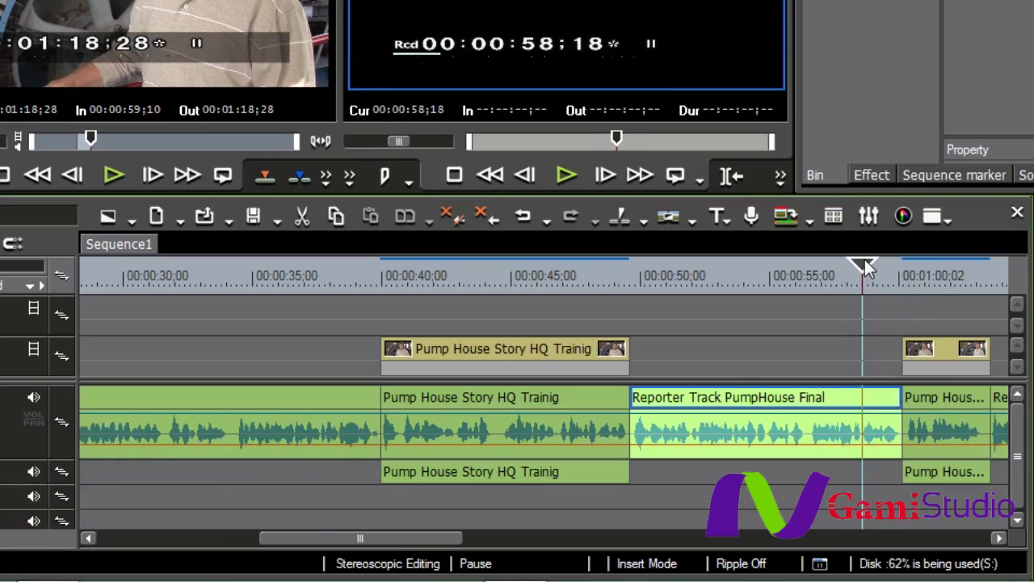
- Play across the tightened cut and through the short Pump House Story HQ Trainig sound bite
key(space)
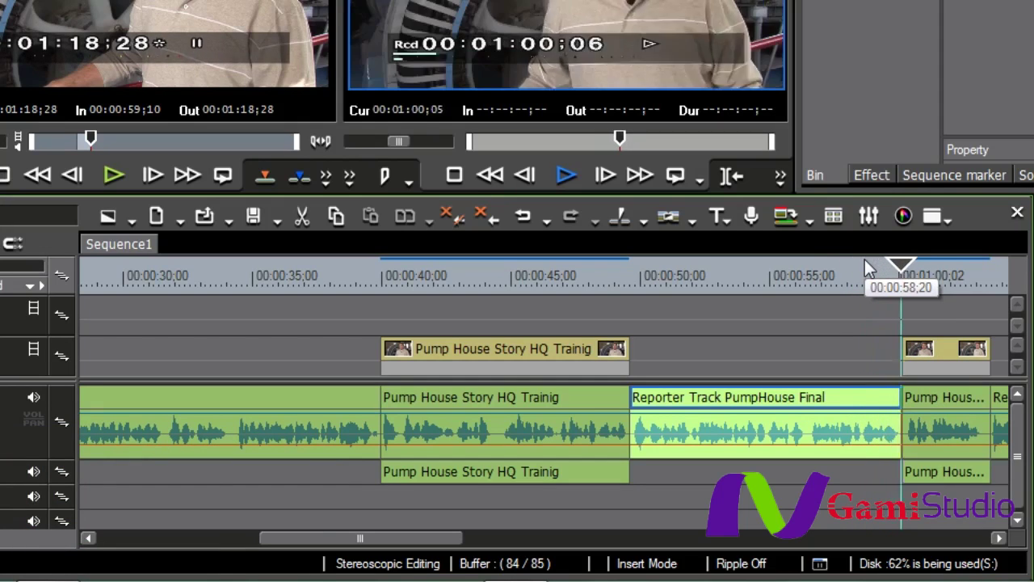
key(space)
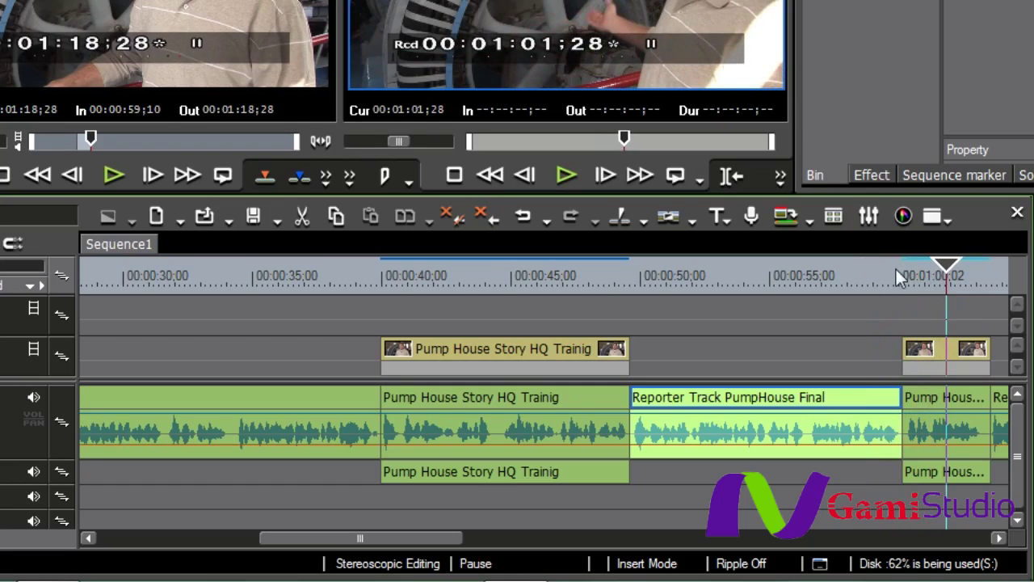
key(space)
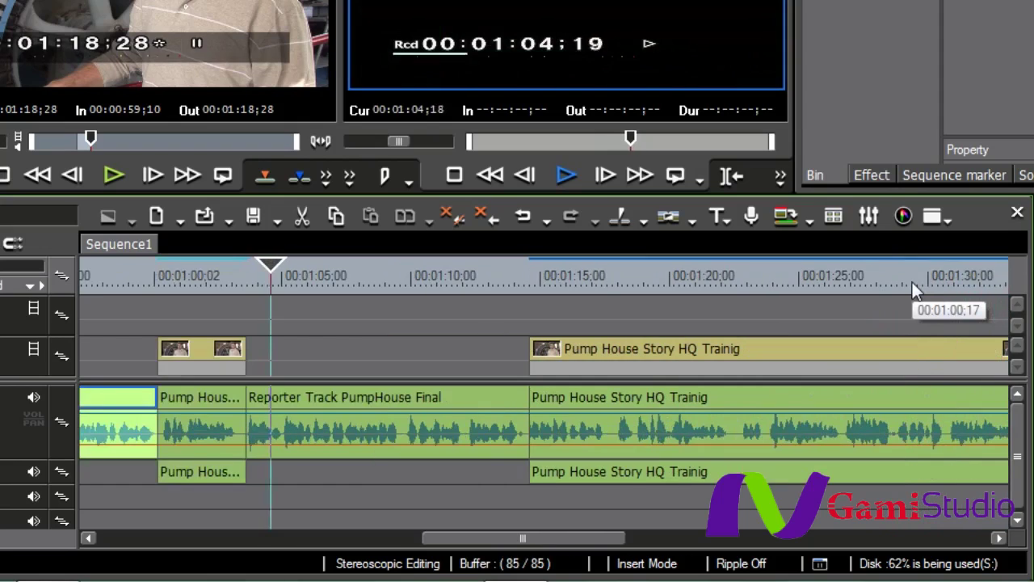
key(space)
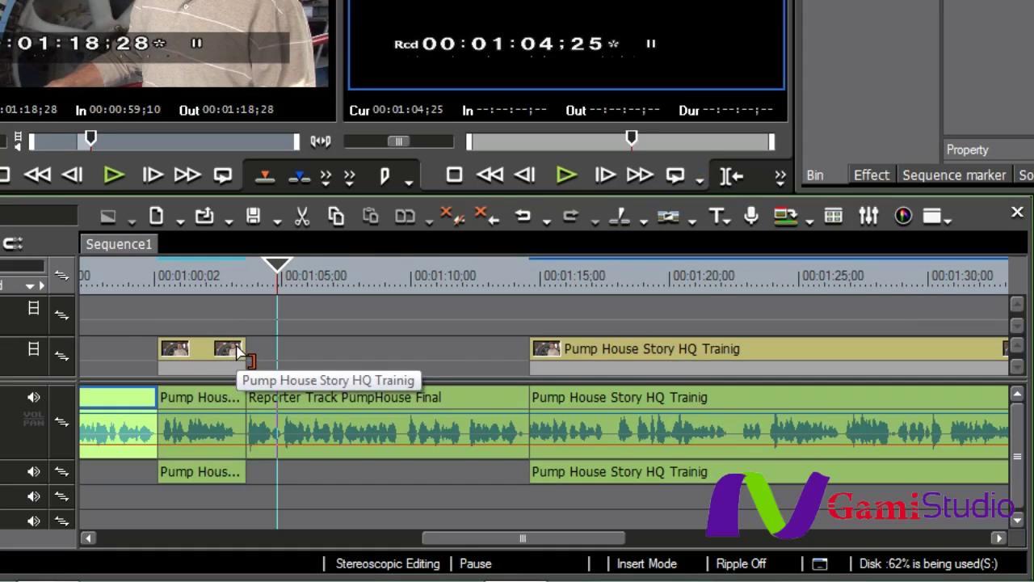
- Extend the interview video over the reporter audio and play back the new L-cut
drag(240, 349, 310, 365)
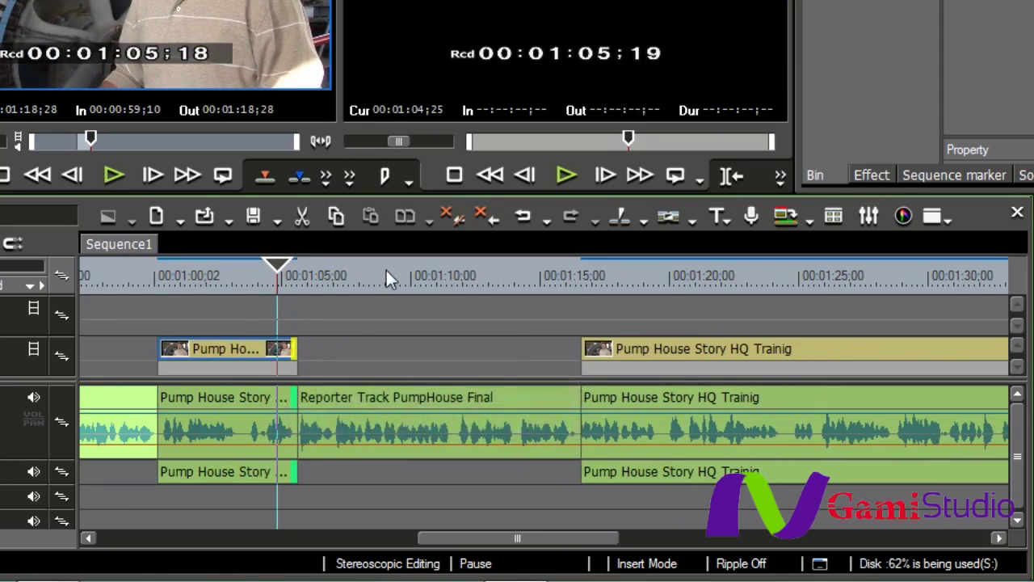
click(184, 274)
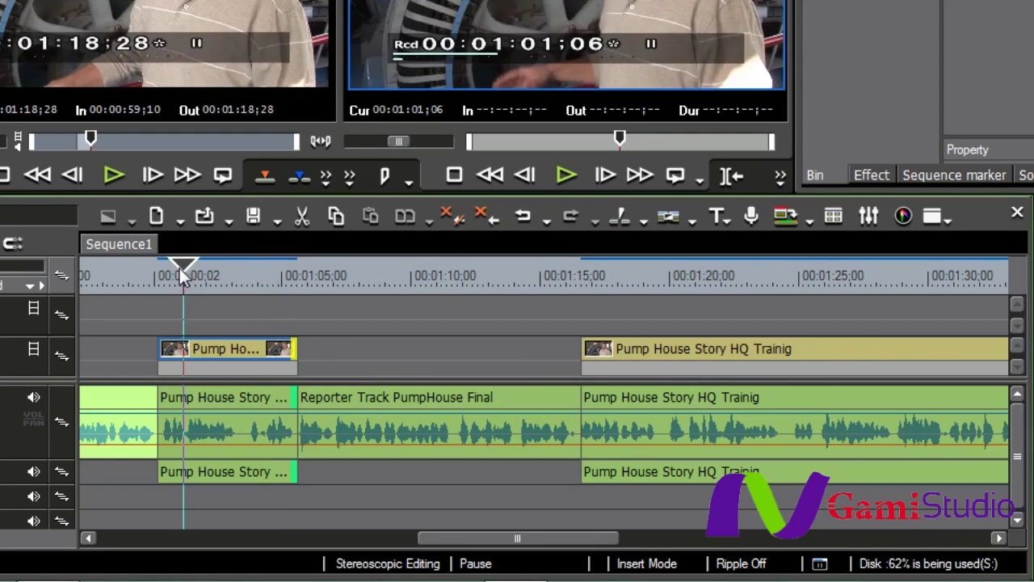
key(space)
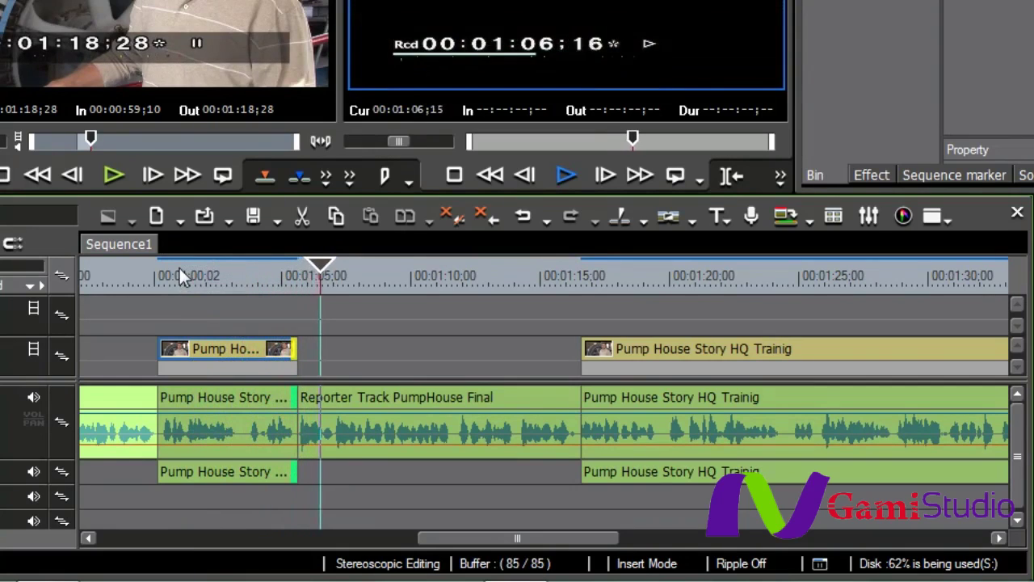
key(space)
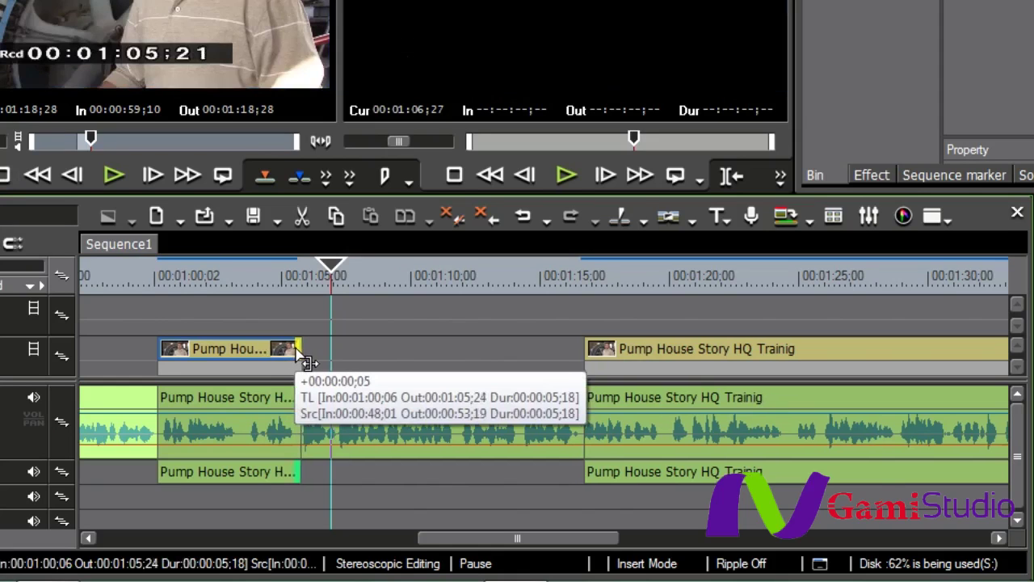
- Trim the first interview bite's end tighter and replay across the trimmed cut
drag(300, 353, 310, 364)
click(259, 277)
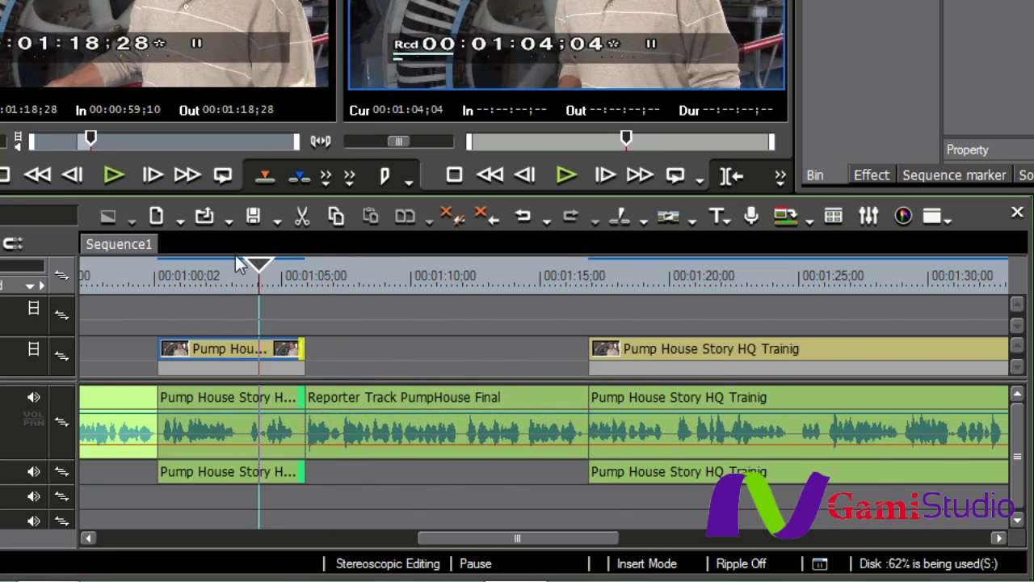
key(space)
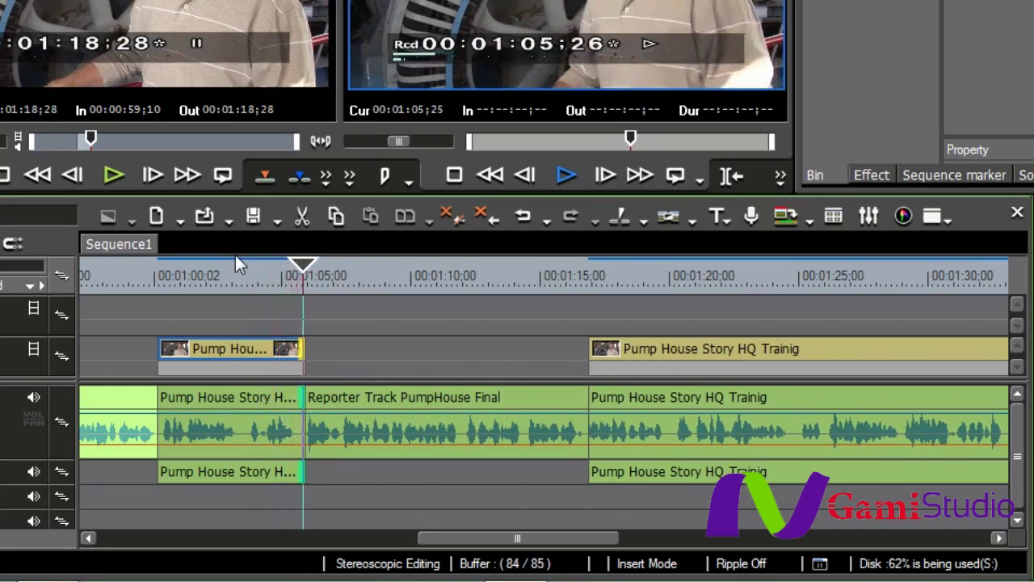
key(space)
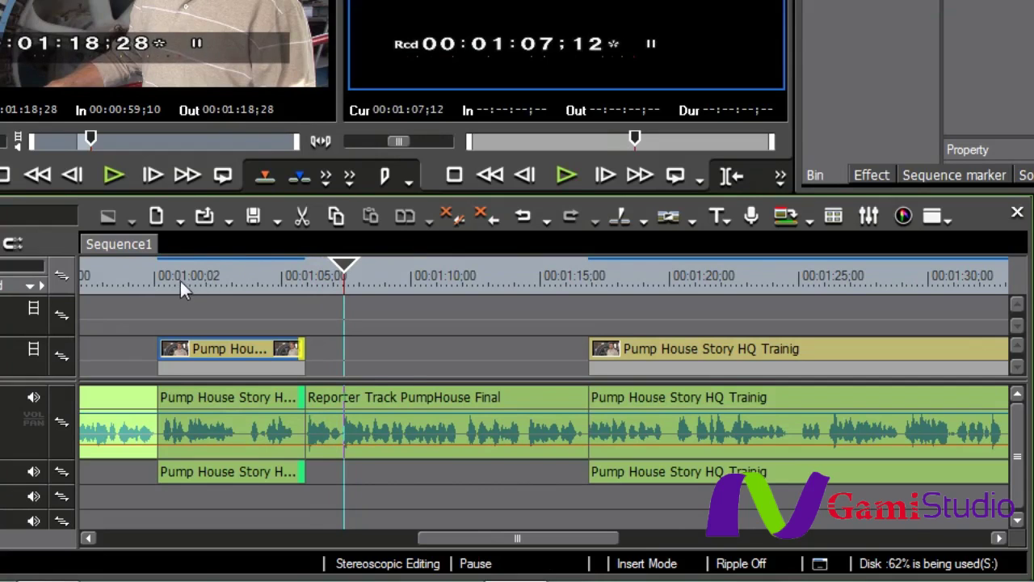
drag(174, 277, 167, 283)
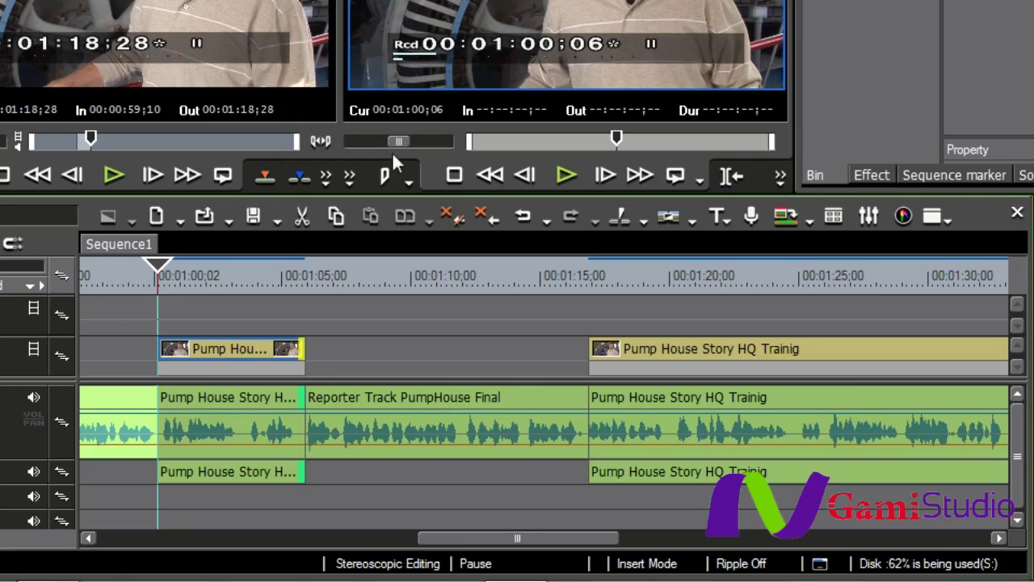
drag(486, 277, 634, 296)
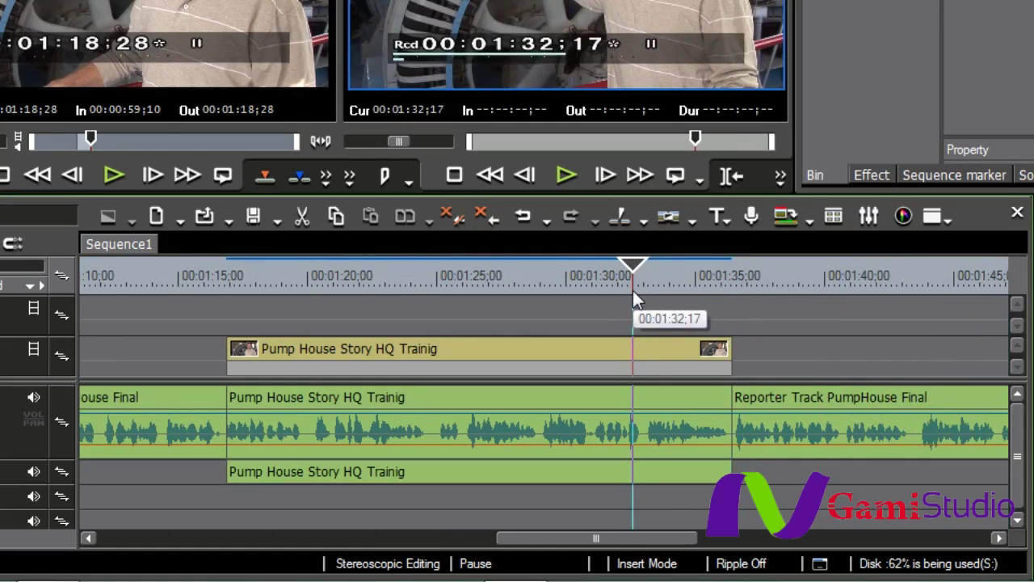
drag(634, 296, 633, 296)
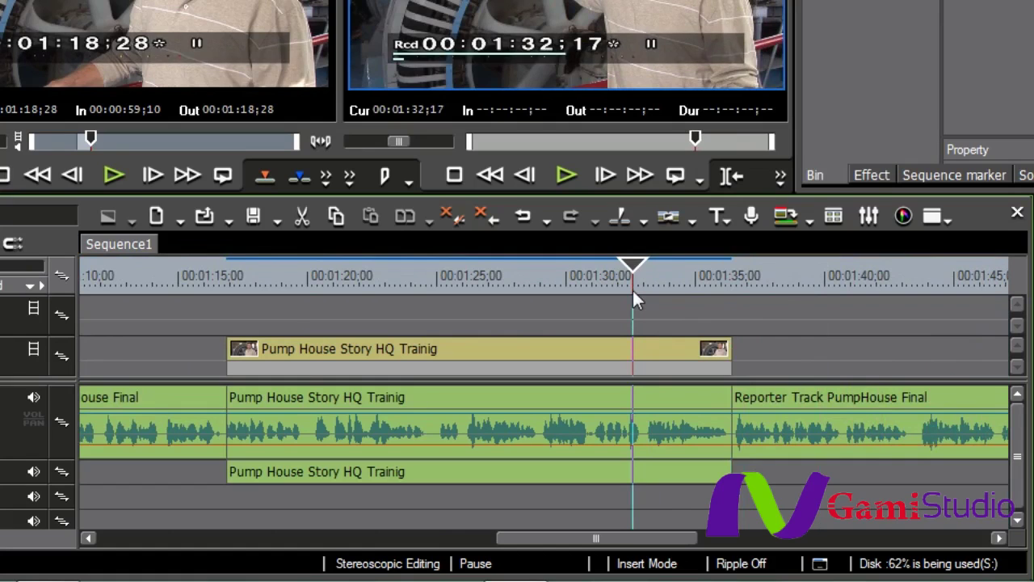
key(space)
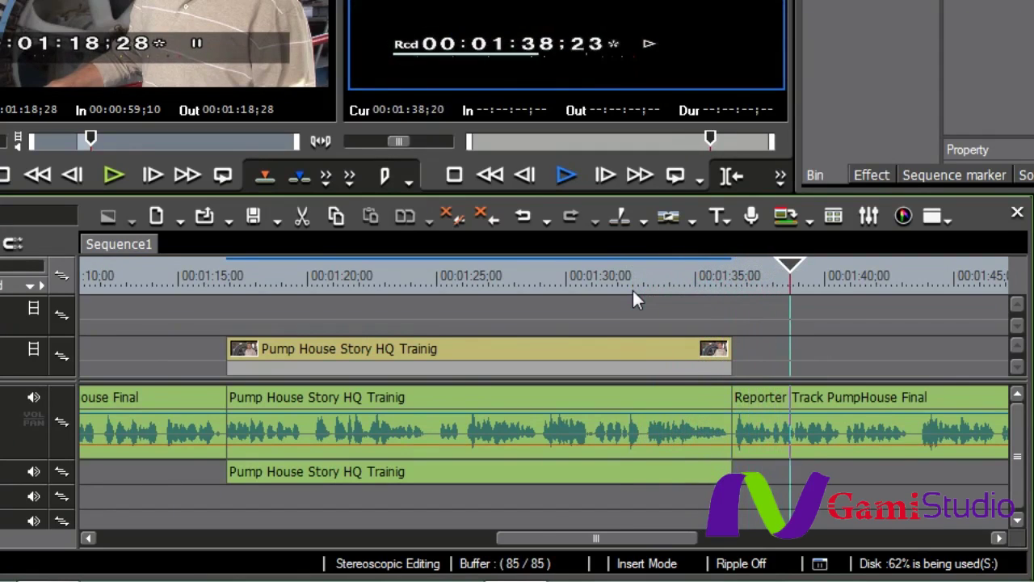
key(space)
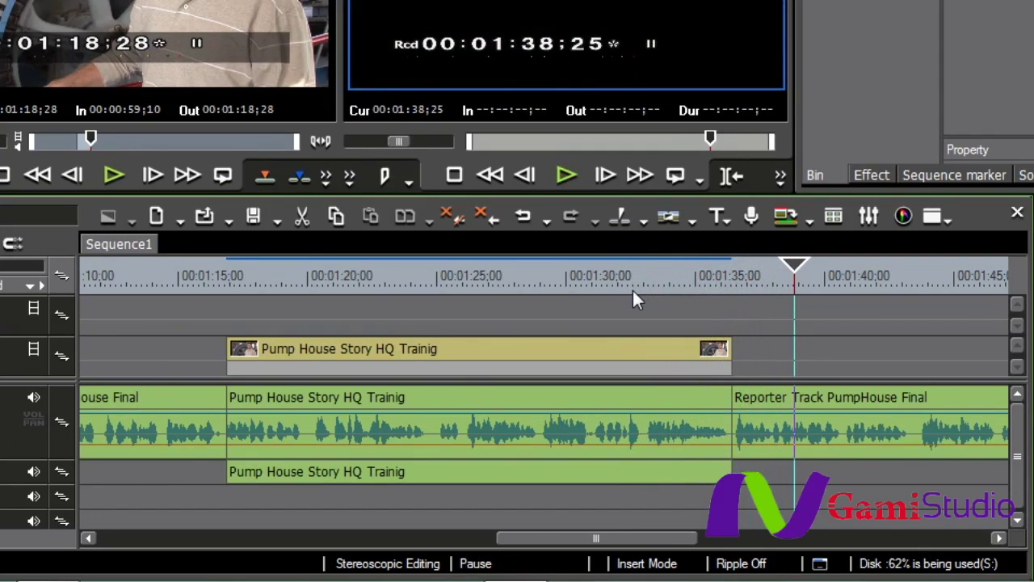
key(Left)
key(Left)
key(Left)
key(Left)
key(Left)
key(Left)
key(Left)
key(Left)
key(Left)
key(Left)
key(Left)
key(Left)
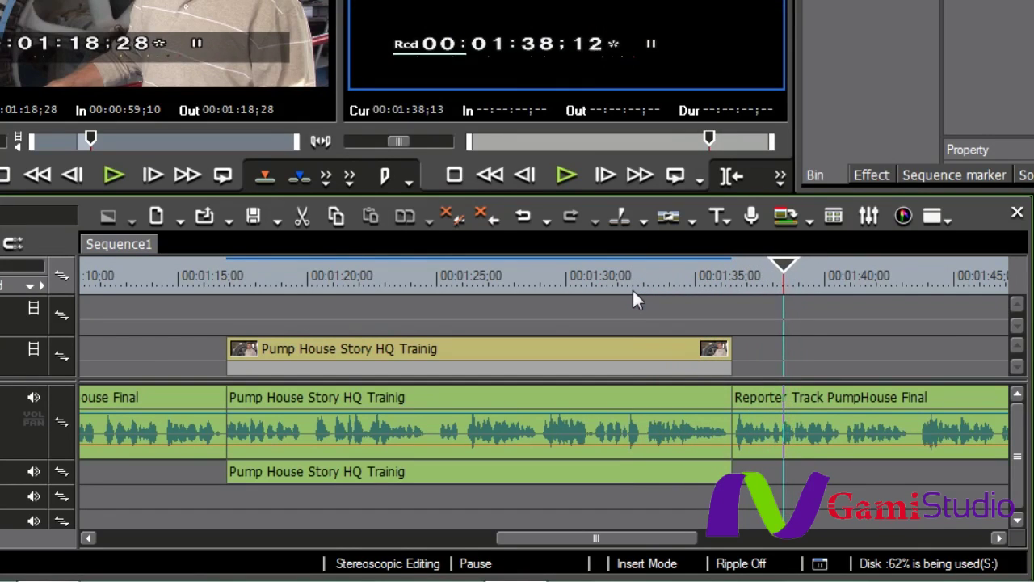
key(Left)
key(Left)
key(Left)
key(Left)
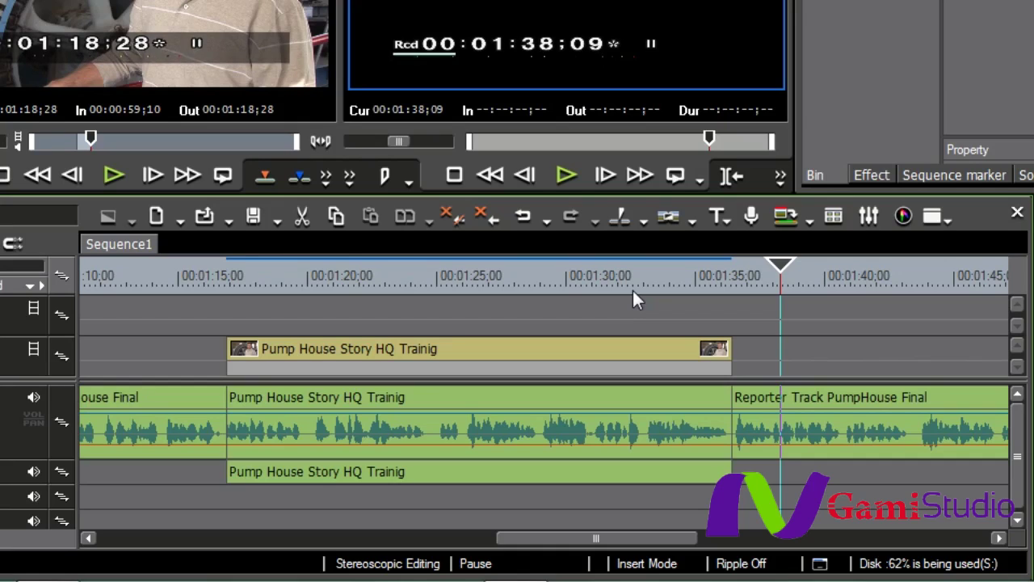
- Drag only the second interview clip's video out-point past its audio, over the reporter audio
click(732, 356)
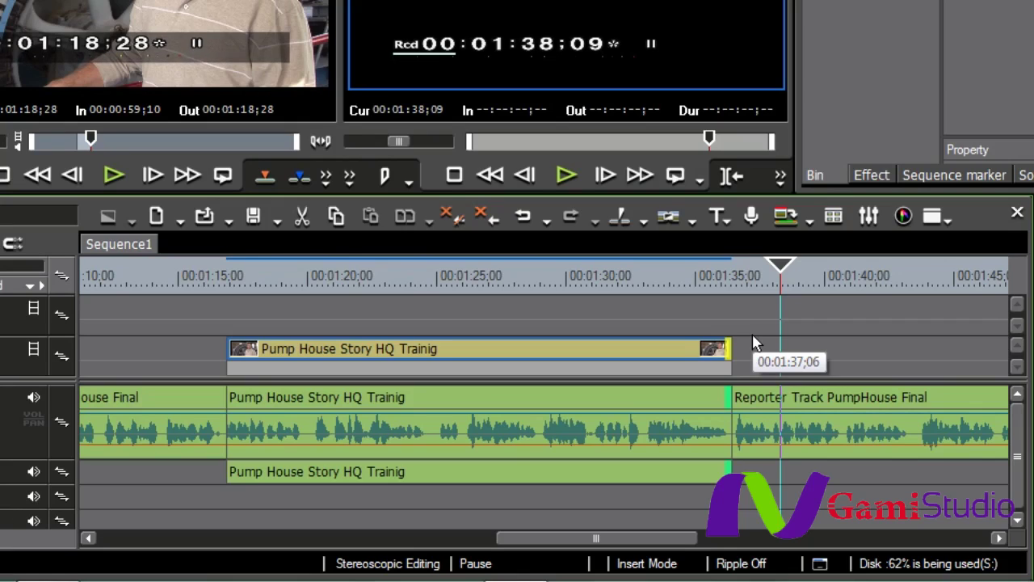
click(731, 314)
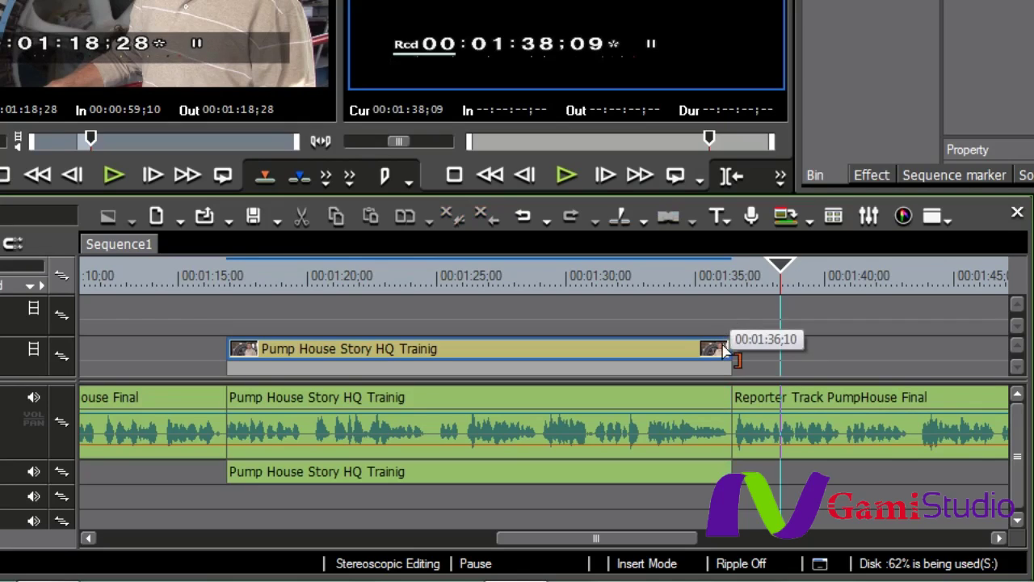
click(729, 351)
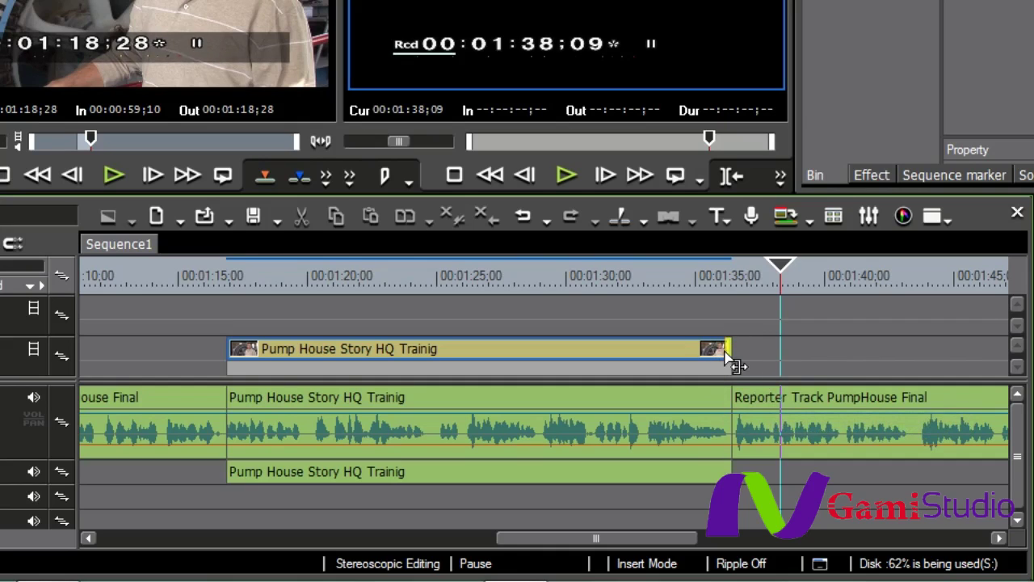
drag(729, 353, 779, 373)
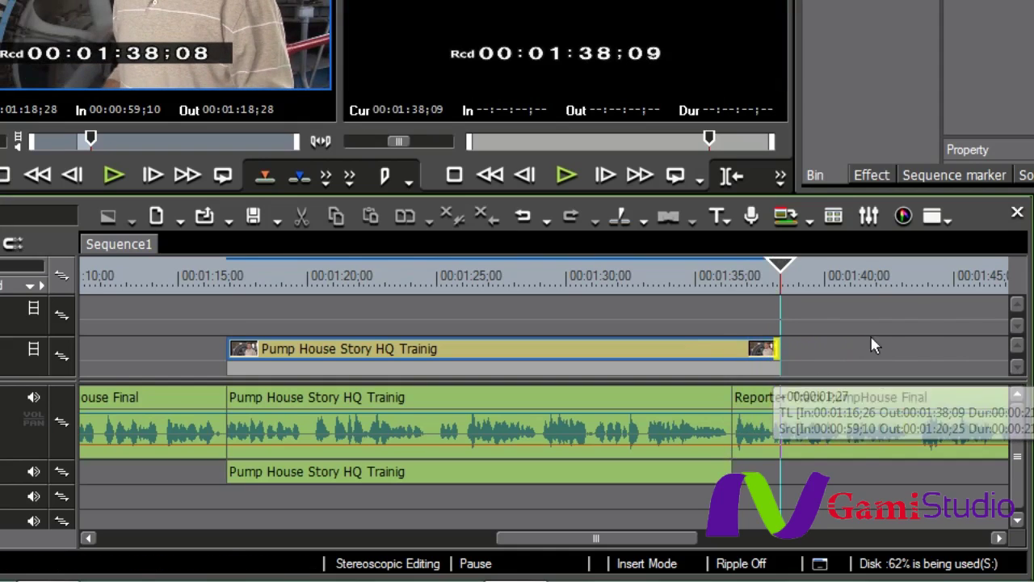
- Reselect the video out-point together with its matching audio edit point
click(915, 321)
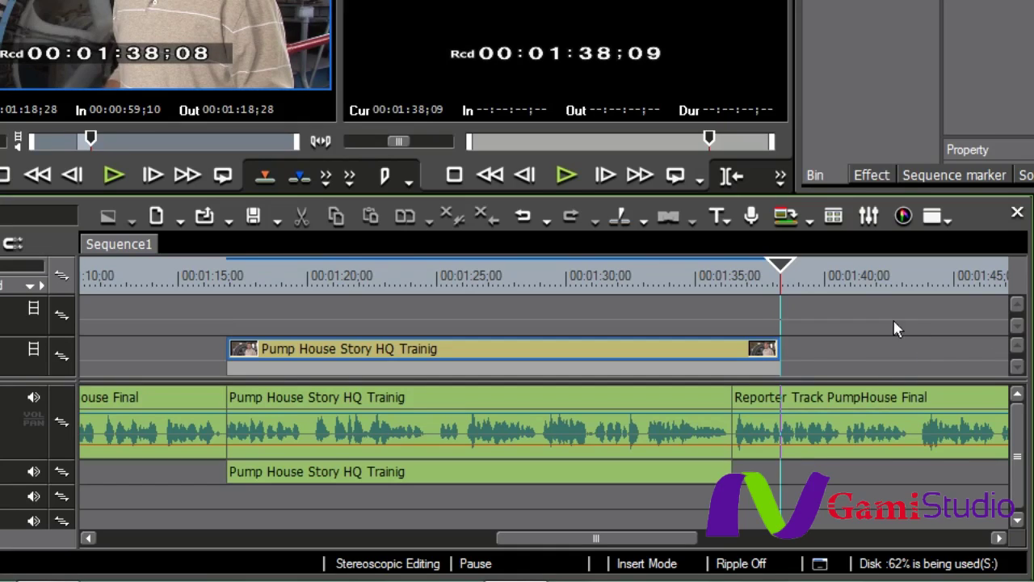
click(776, 356)
ctrl+click(725, 402)
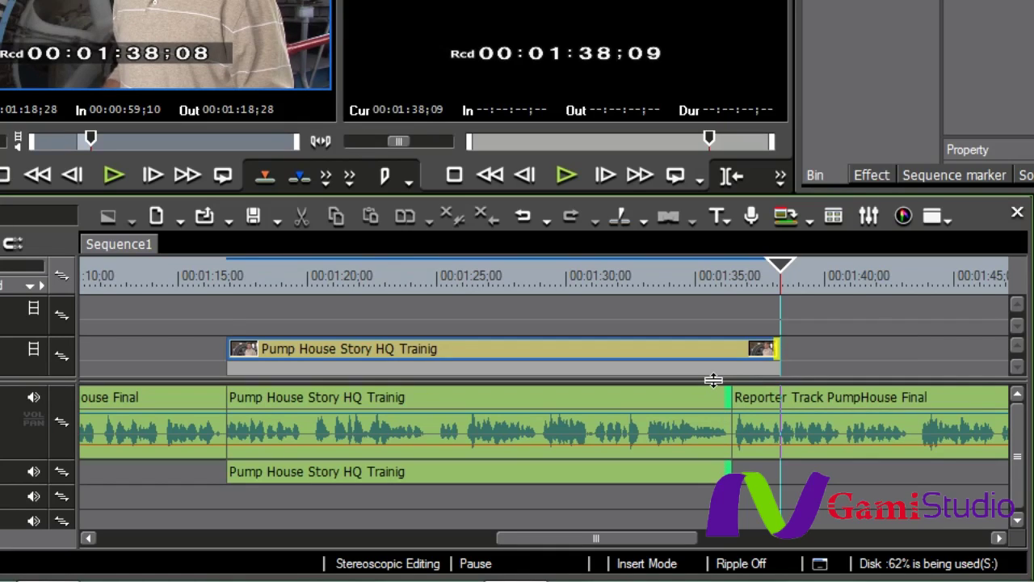
- Undo the video-only extension, then drag video and A2 audio ends past the reporter cut to 00:01:38;09
key(ctrl+z)
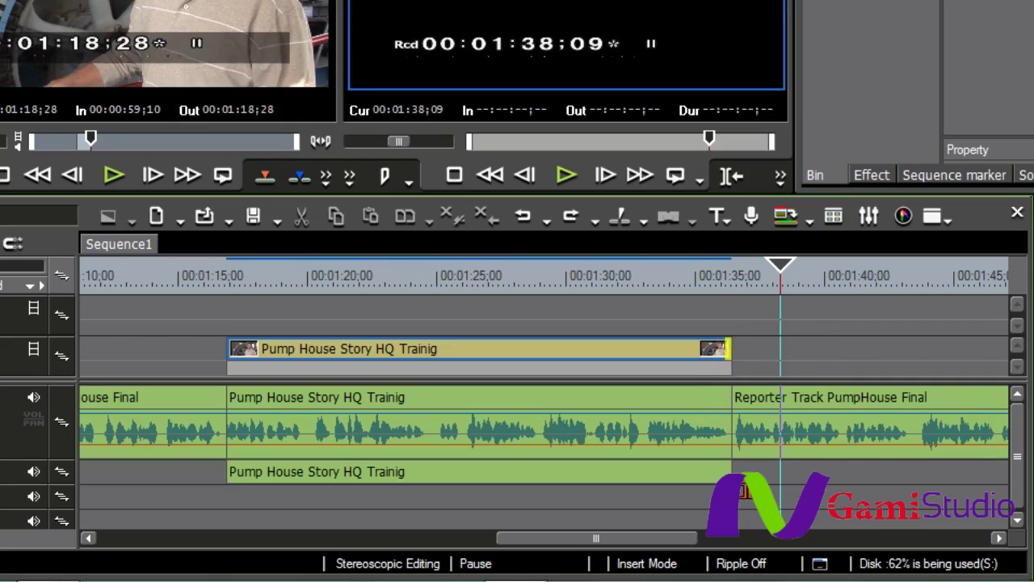
click(727, 472)
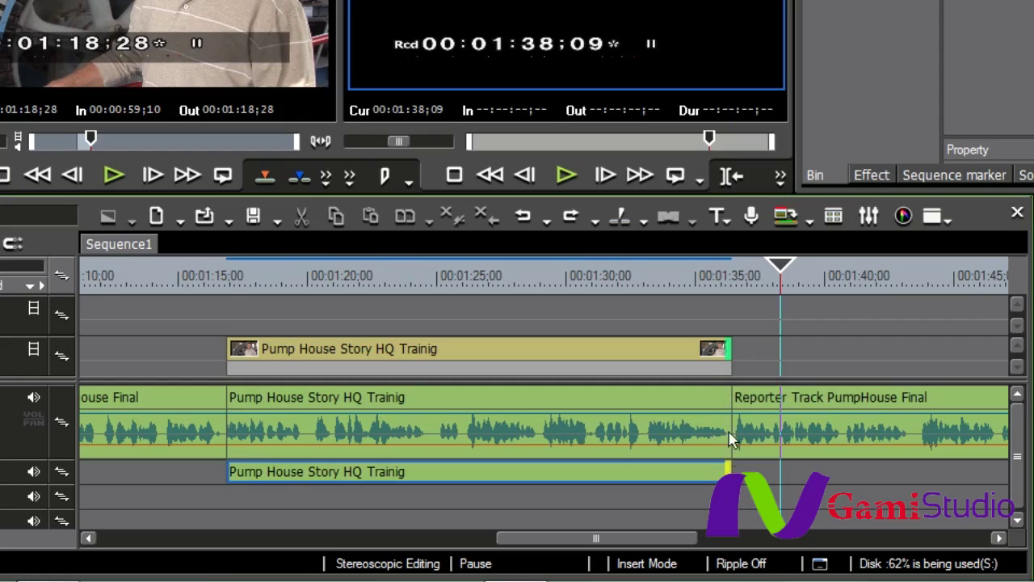
drag(729, 350, 775, 364)
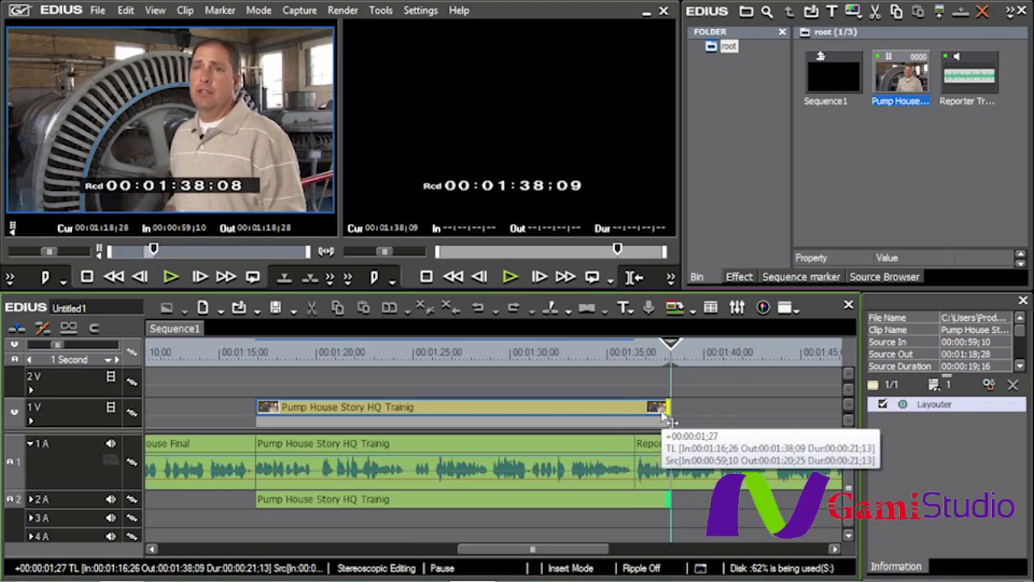
drag(668, 419, 669, 418)
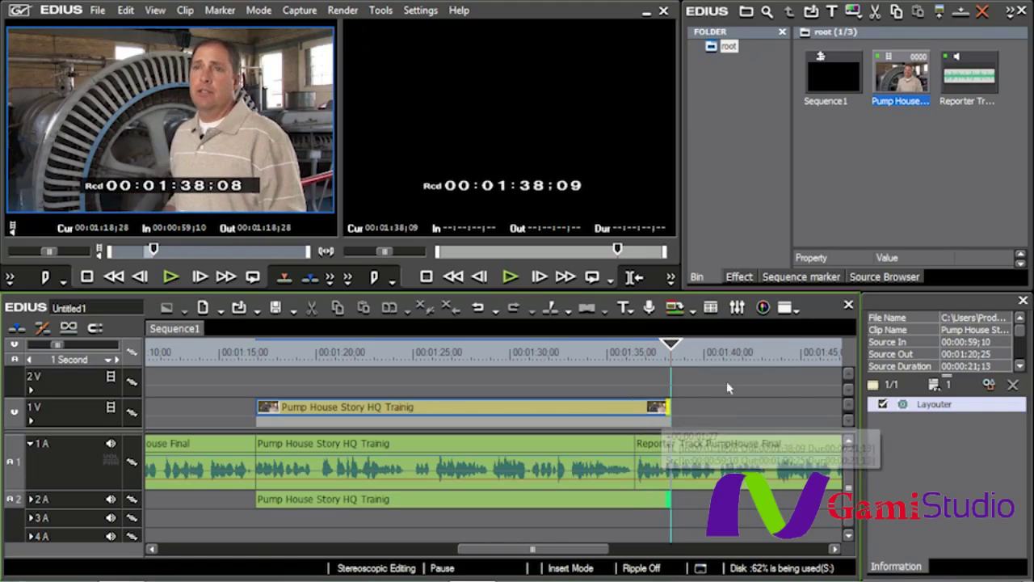
click(581, 350)
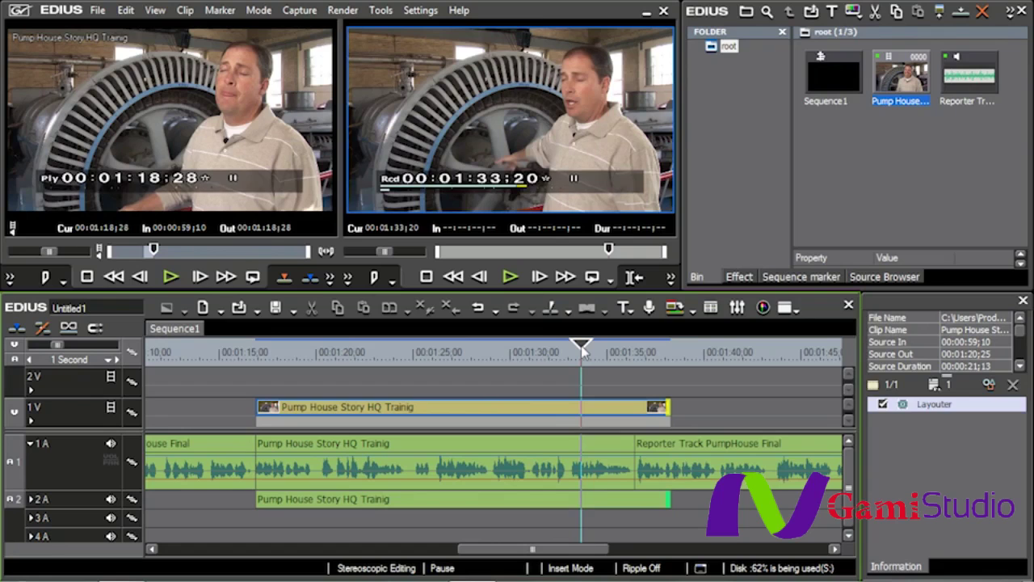
key(space)
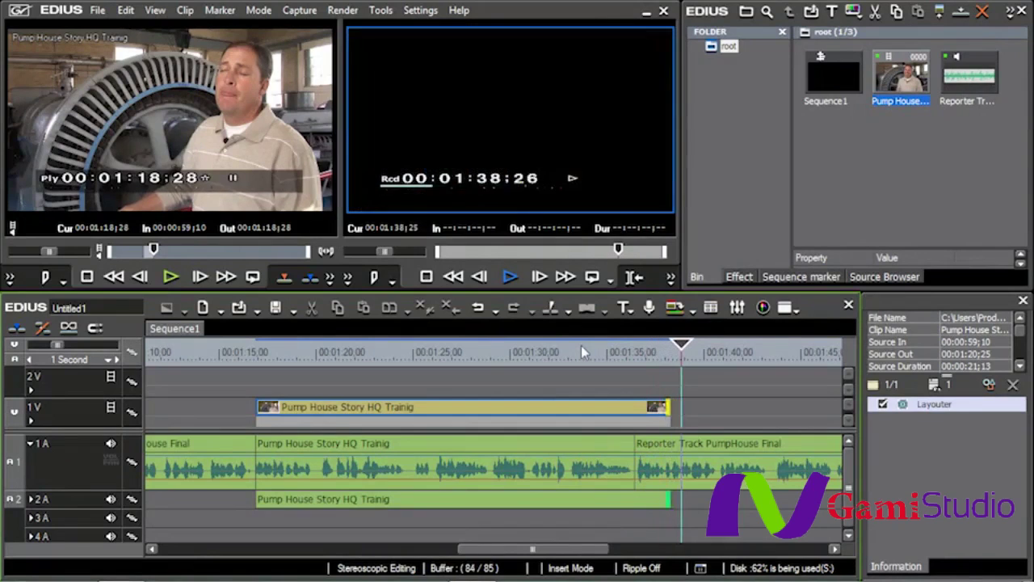
key(space)
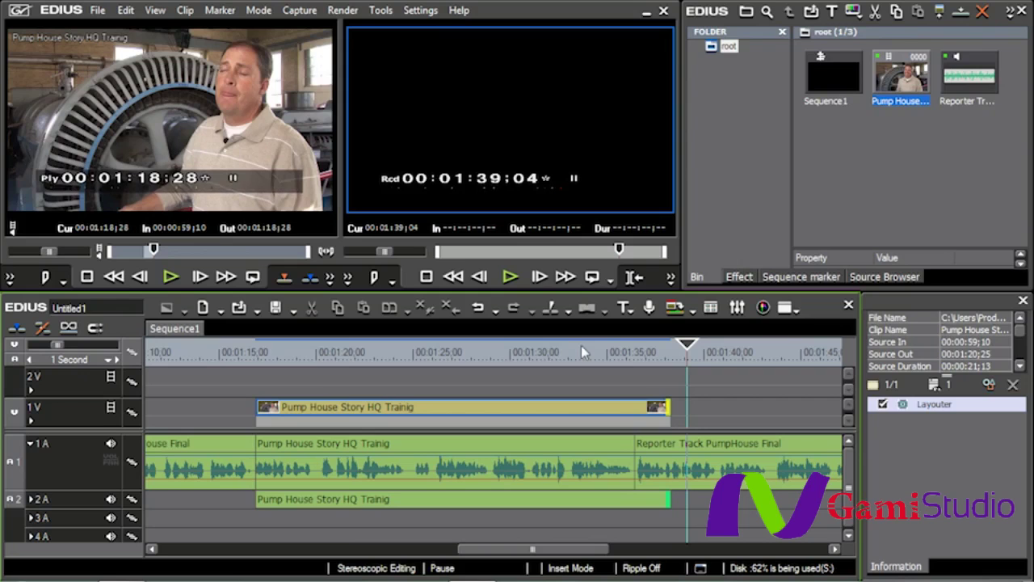
drag(581, 345, 179, 371)
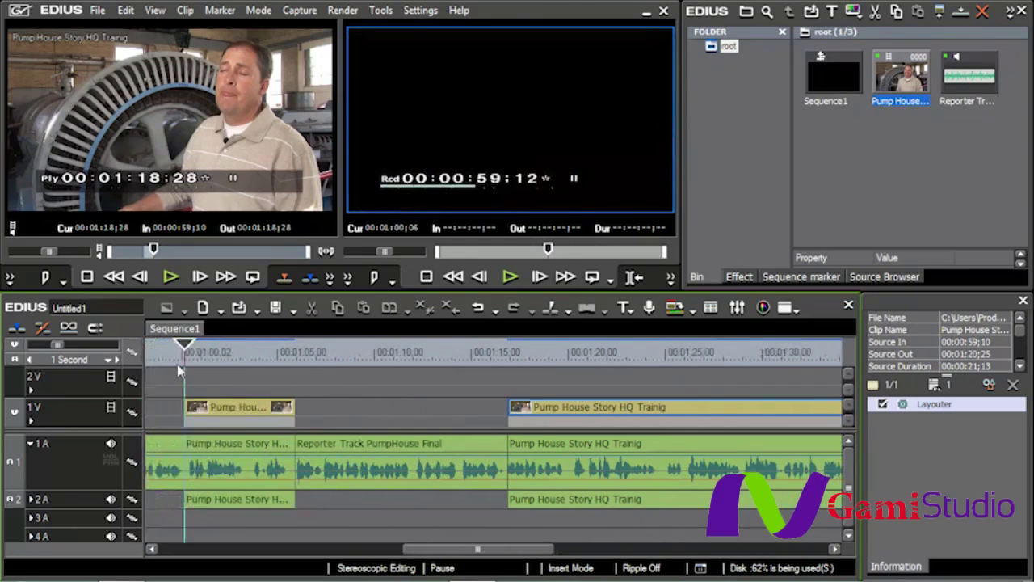
- Set the timeline scale to Fit, switch to Trimming Mode (F6), then return to normal editing
click(81, 360)
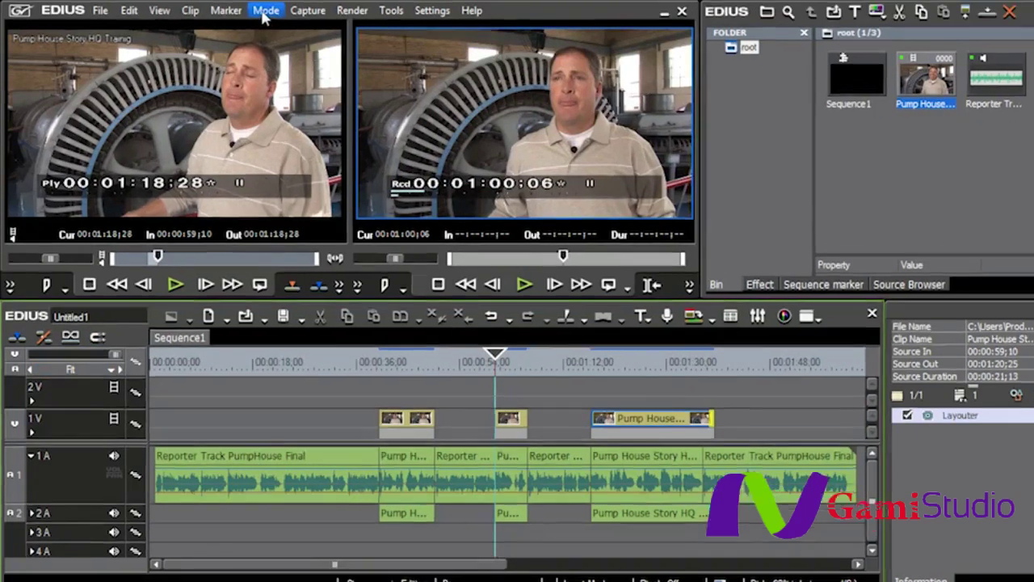
click(257, 13)
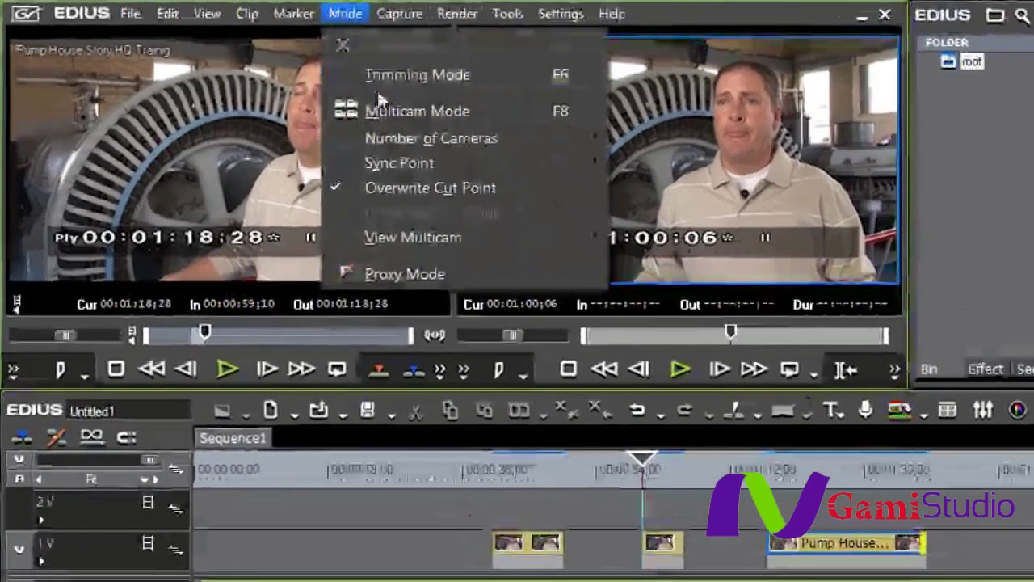
click(398, 75)
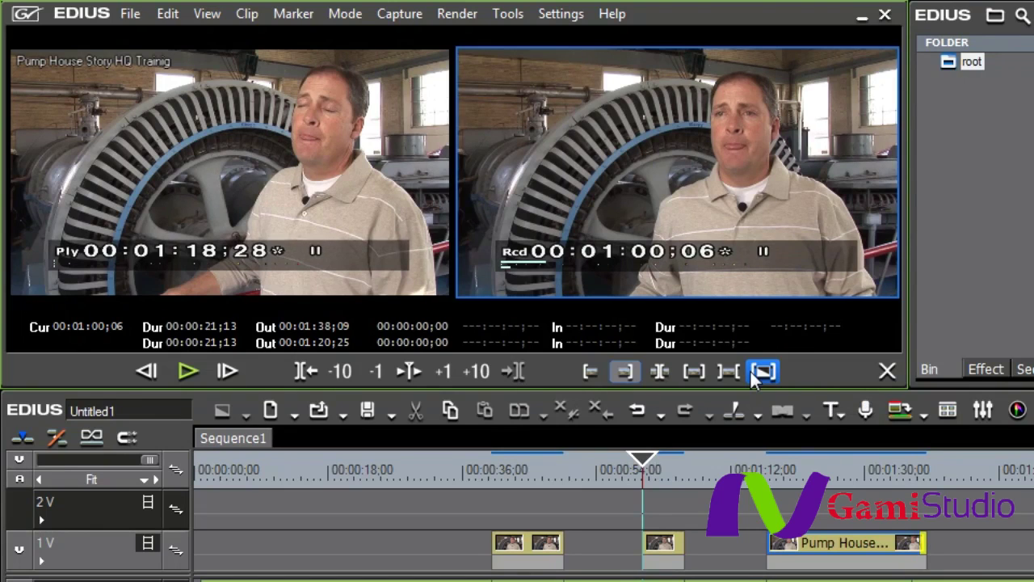
click(752, 377)
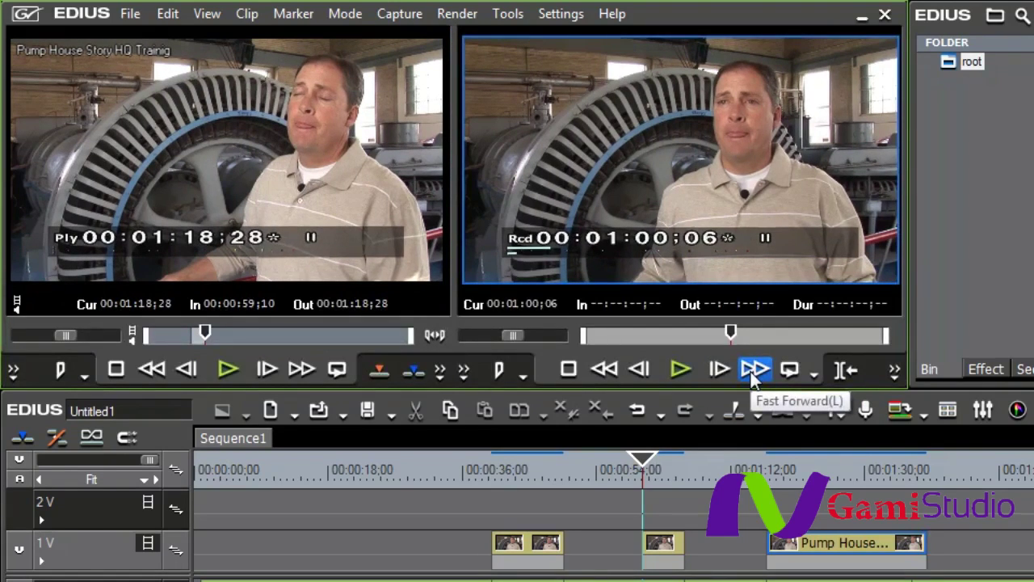